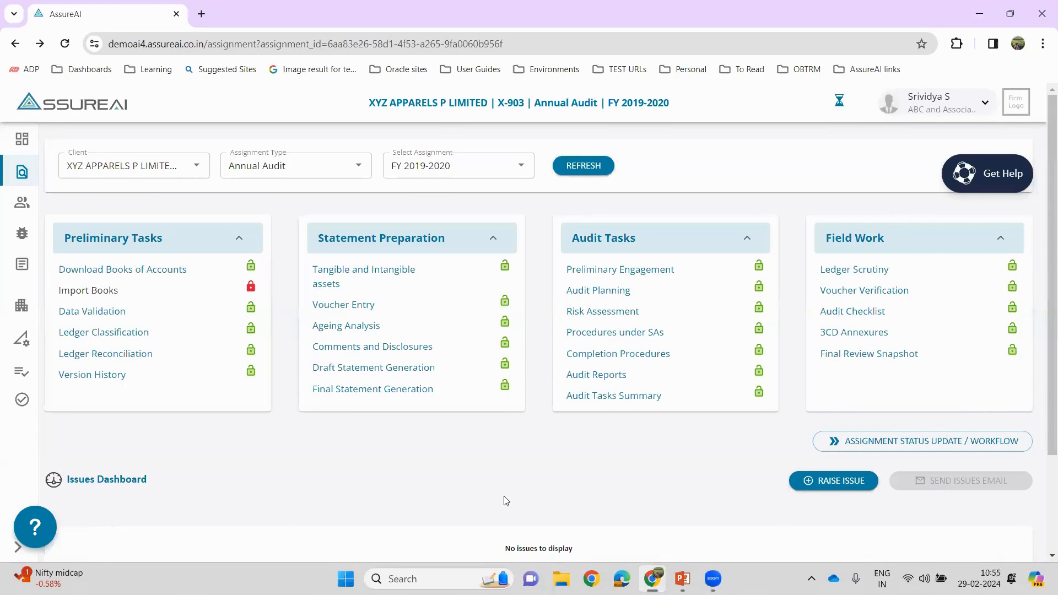
Step: Perform the ageing analysis for the XYZ Apparels FY 2019-2020 annual audit assignment
click(346, 333)
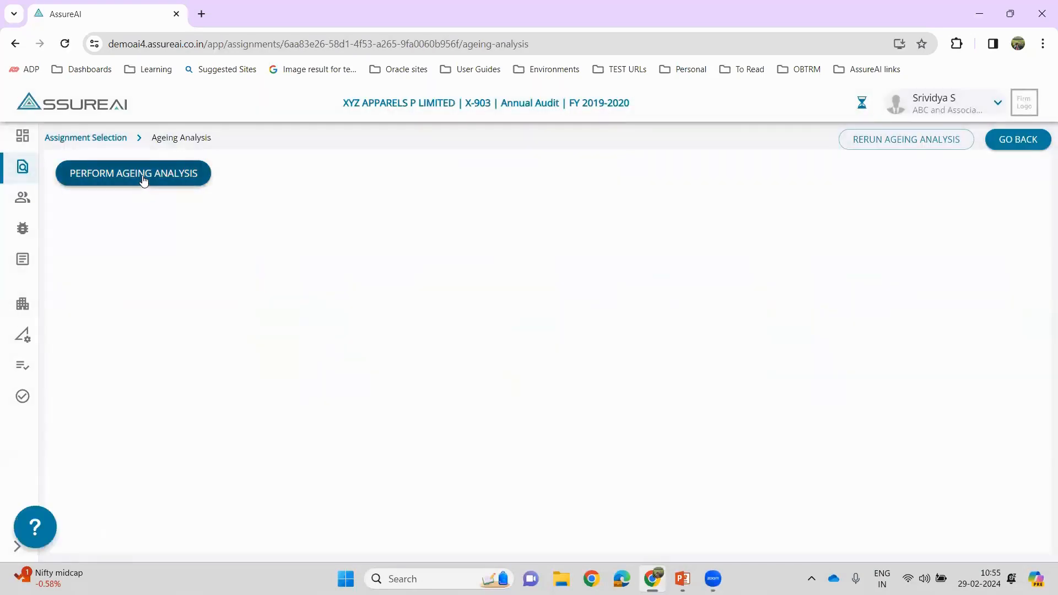
click(143, 178)
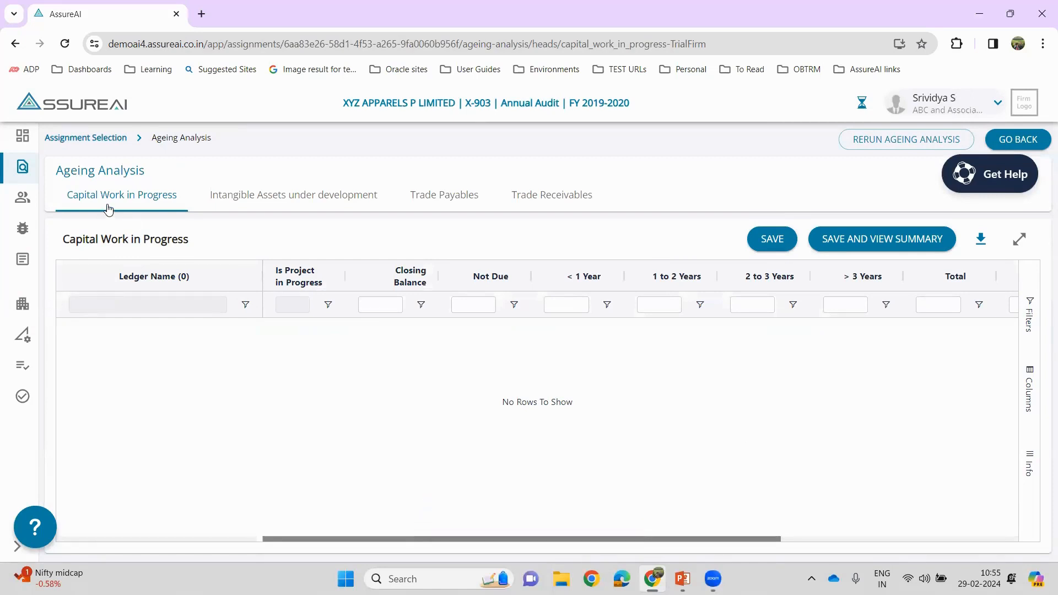
Step: Look through the Intangible Assets under development and Trade Payables ageing grids, including the row information and highlight colour legend for Trade Payables
click(300, 208)
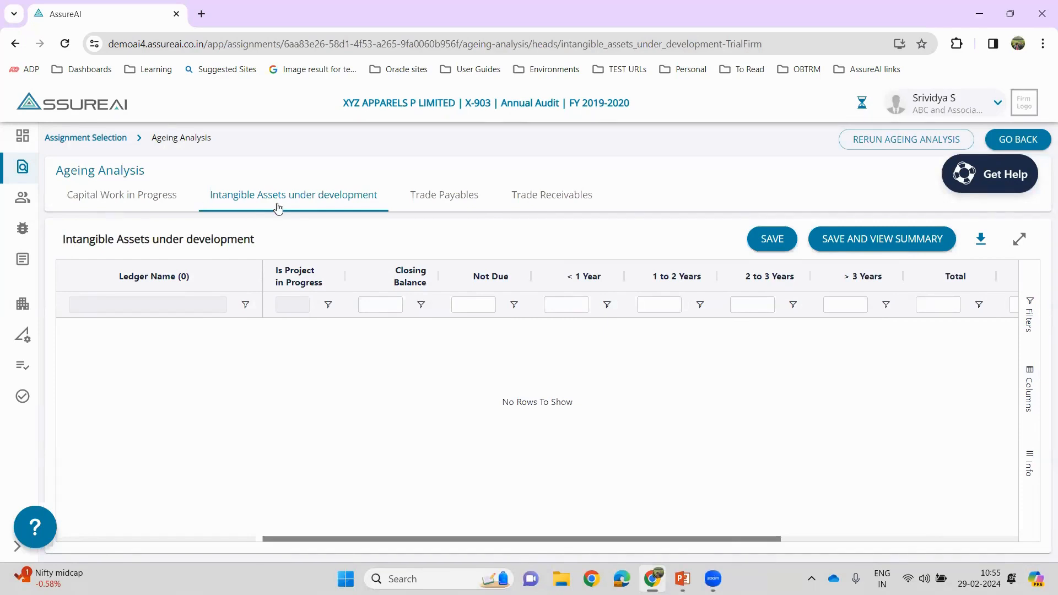
click(445, 196)
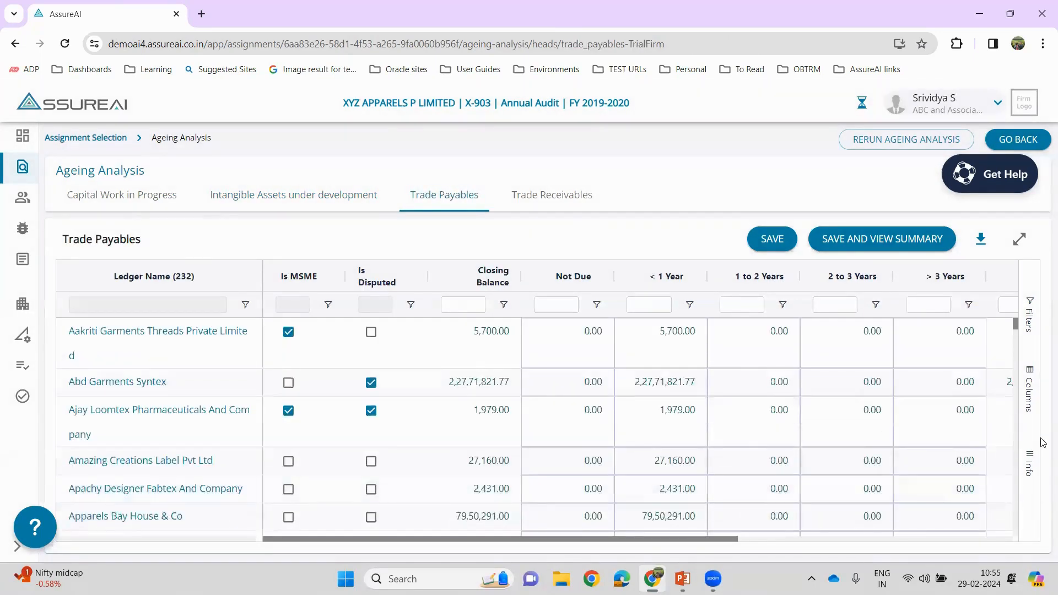
click(1029, 468)
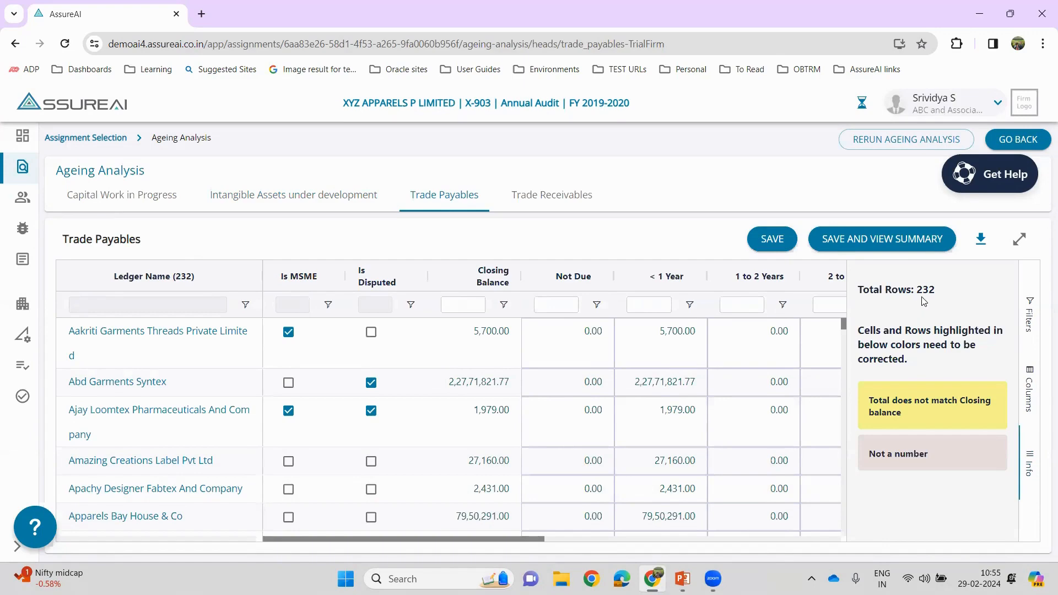
click(1029, 469)
Step: Show the Is Manually Edited and Analysis Type columns in the Trade Payables grid and review how each ledger was analysed
drag(573, 539, 849, 538)
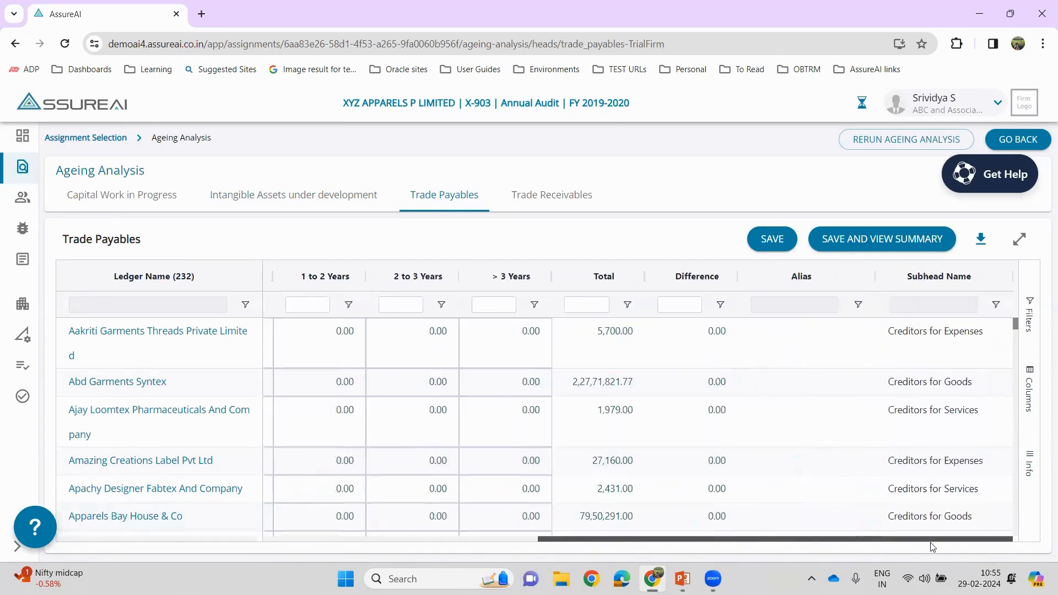
click(1029, 391)
click(860, 530)
click(860, 514)
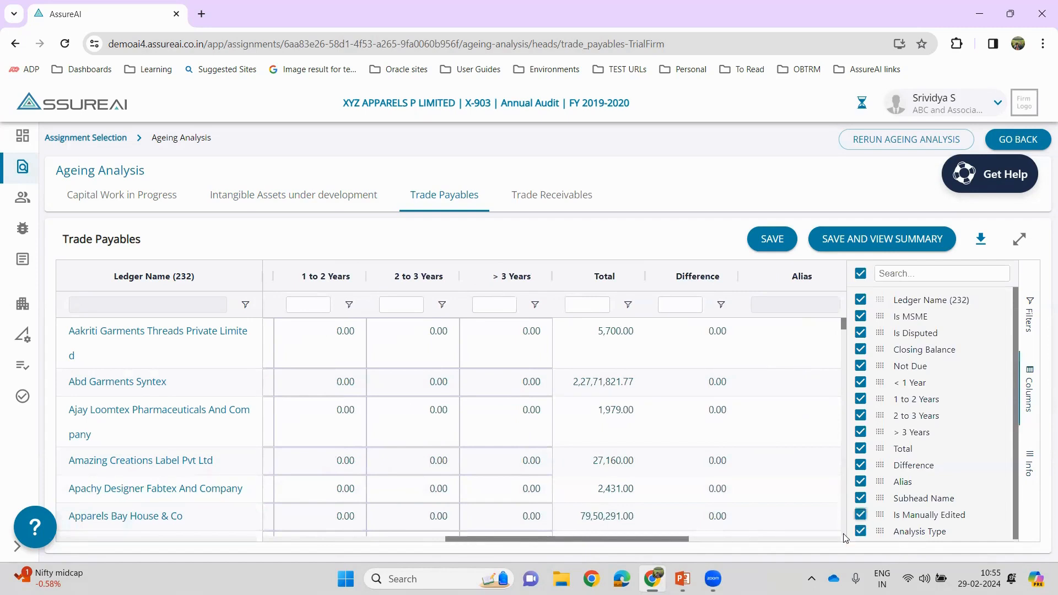
click(1026, 385)
drag(823, 545, 963, 548)
double_click(1012, 277)
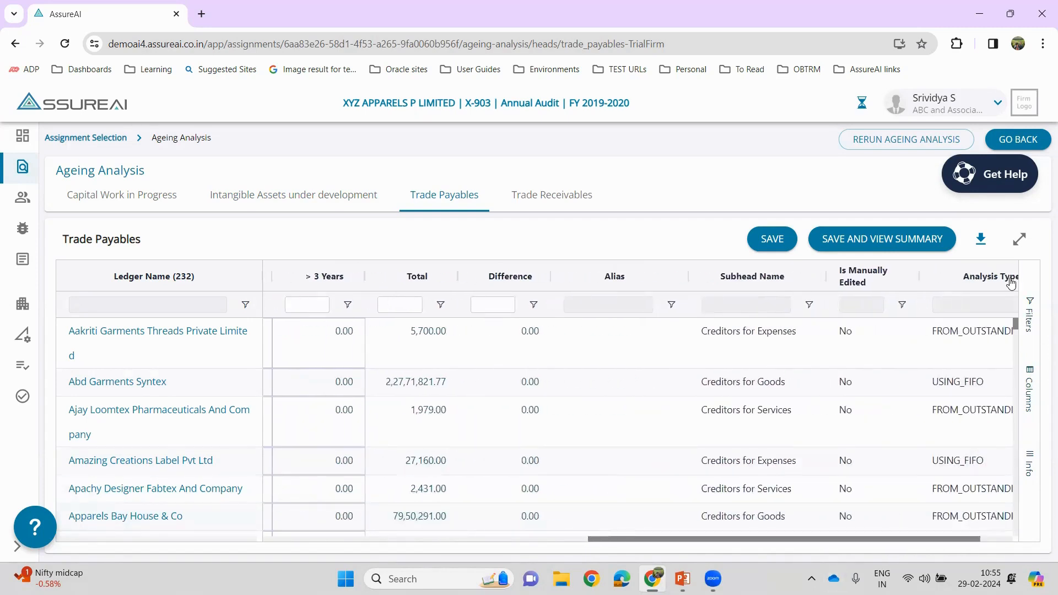
drag(949, 538, 980, 539)
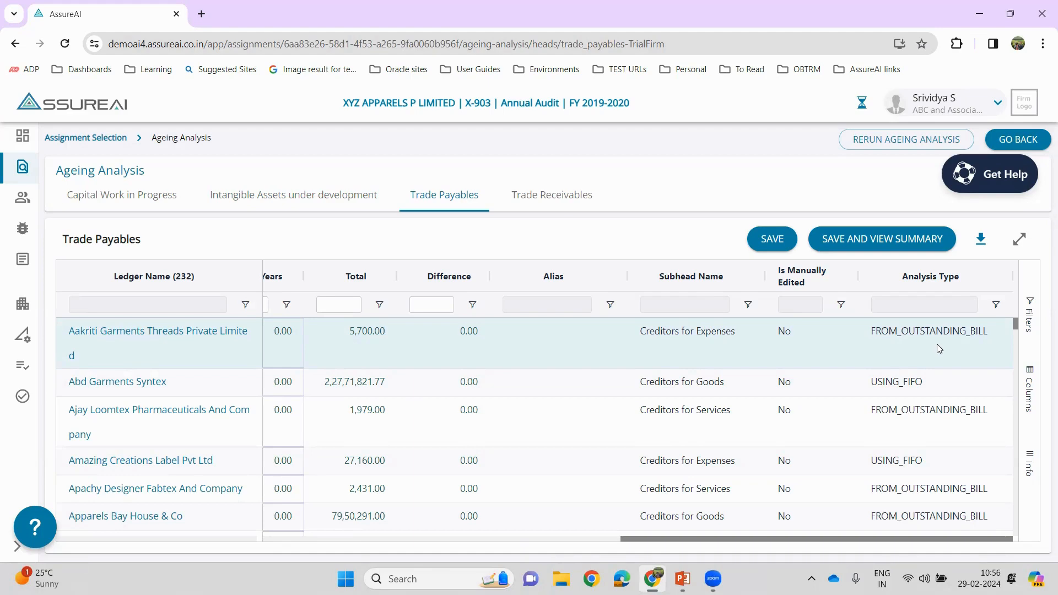
drag(750, 539, 318, 527)
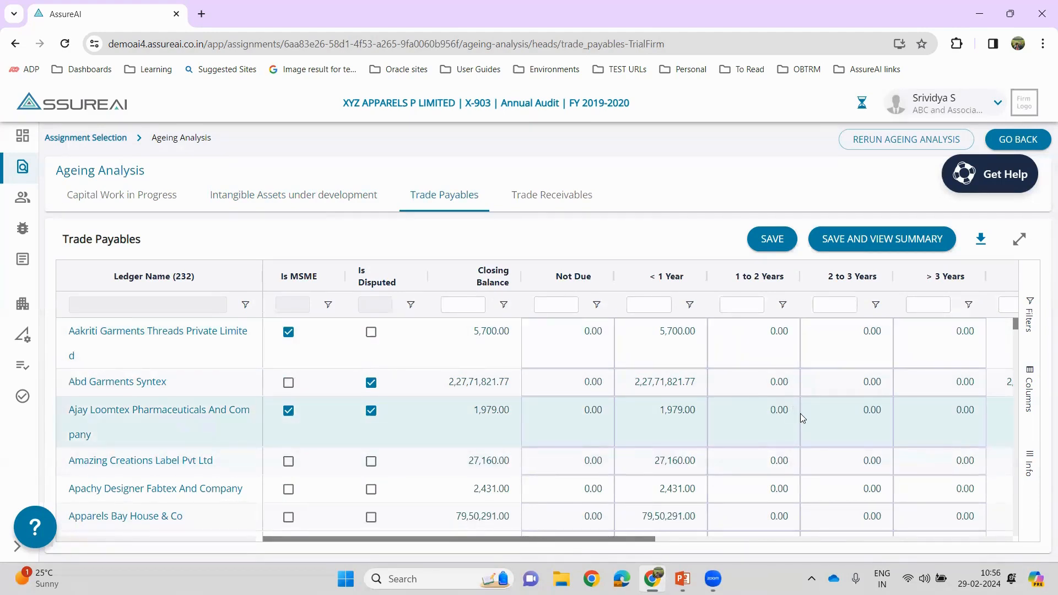
double_click(567, 384)
double_click(762, 383)
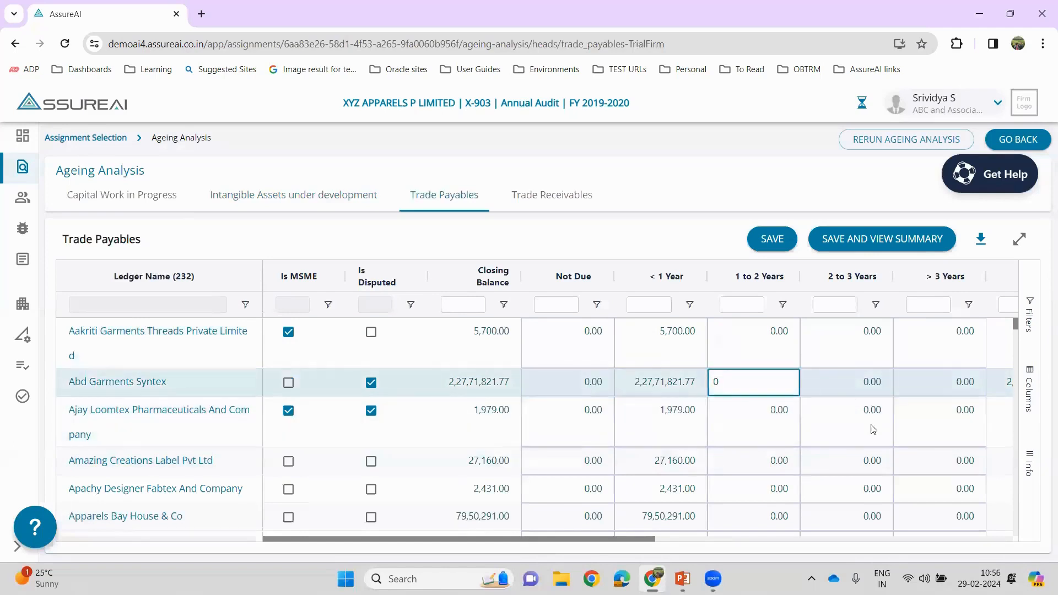
double_click(873, 427)
double_click(734, 428)
Step: Set the Not Due amount of Aakriti Garments Threads Private Limited to 1000 and check the row's Total and Difference
double_click(589, 337)
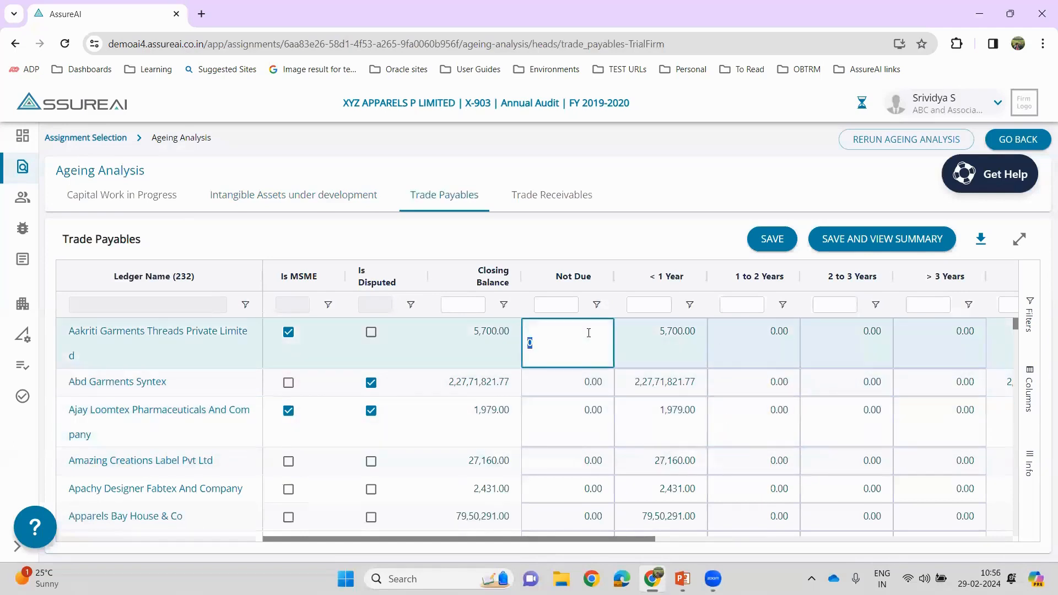
text(1000)
key(Tab)
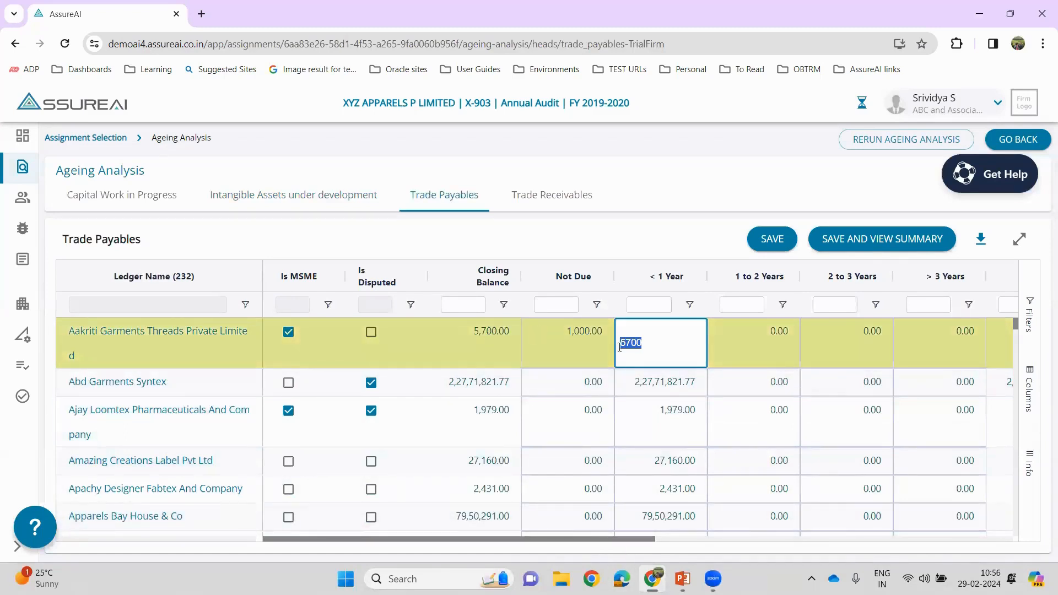
click(613, 545)
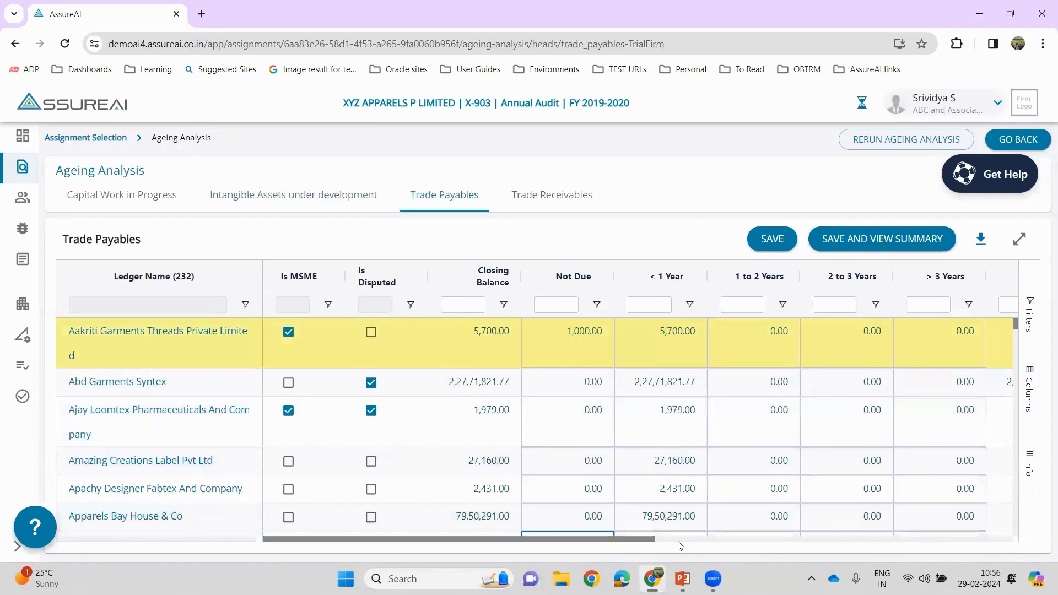
drag(628, 545, 814, 543)
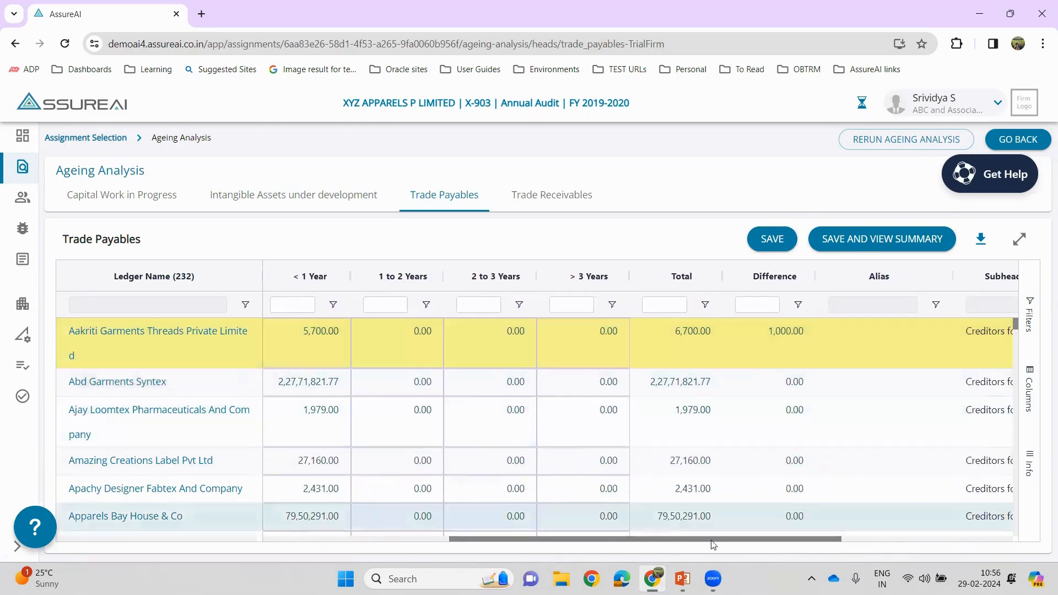
drag(709, 543, 522, 542)
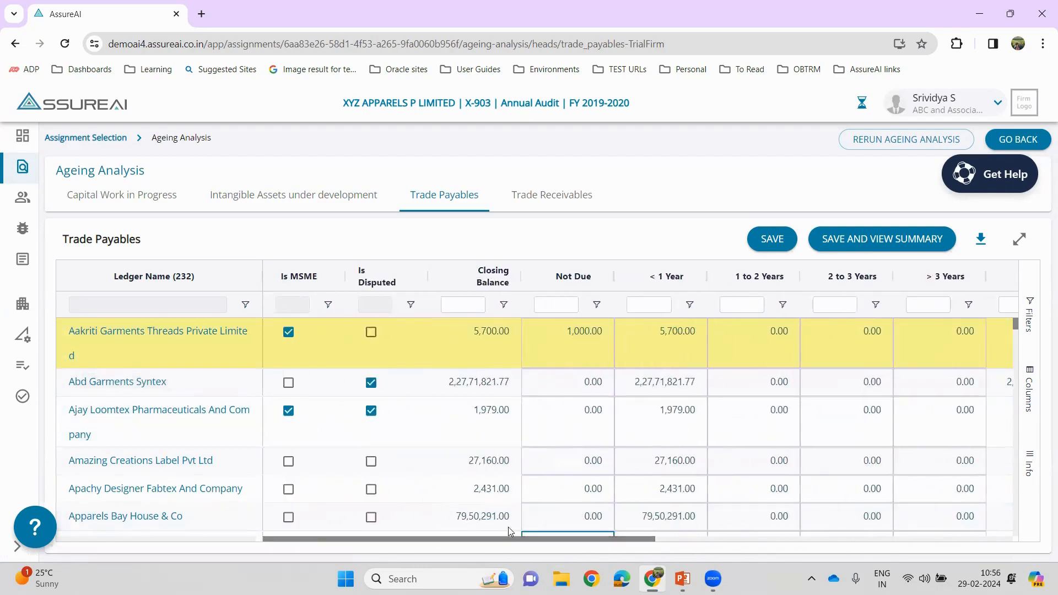
Step: Set the < 1 Year amount of Aakriti Garments Threads Private Limited to 4700
double_click(678, 330)
key(Home)
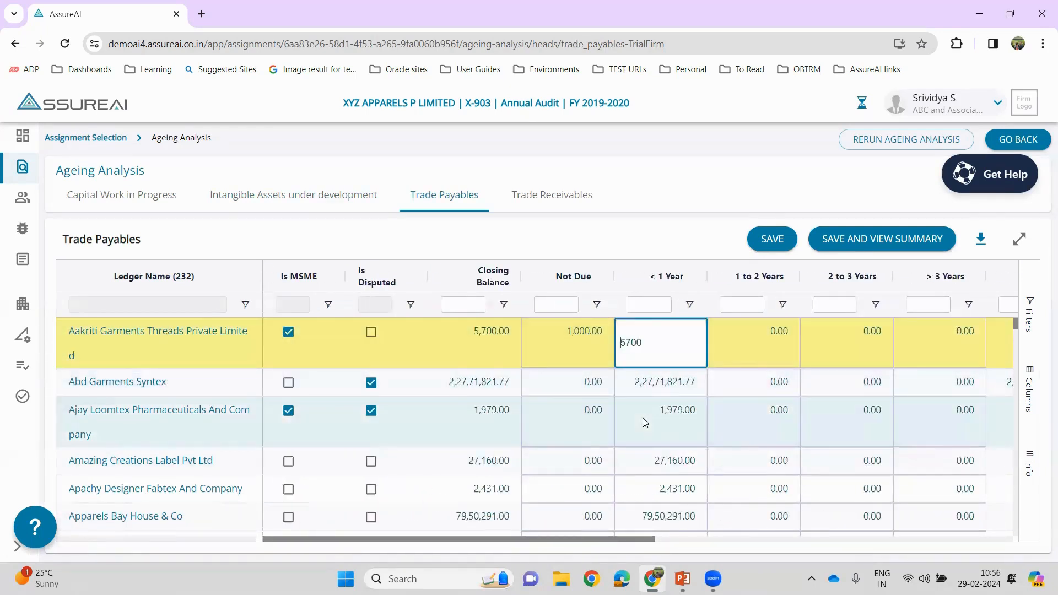
key(Delete)
text(4)
key(Tab)
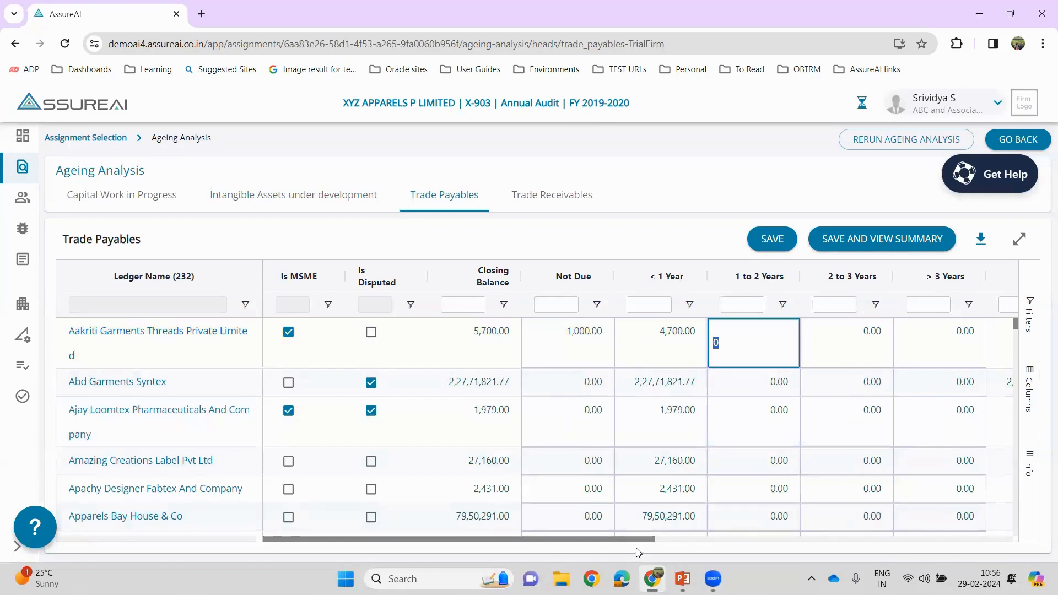
Step: Save the Trade Payables ageing changes and check the edited ledger's Is Manually Edited value
drag(632, 542, 664, 544)
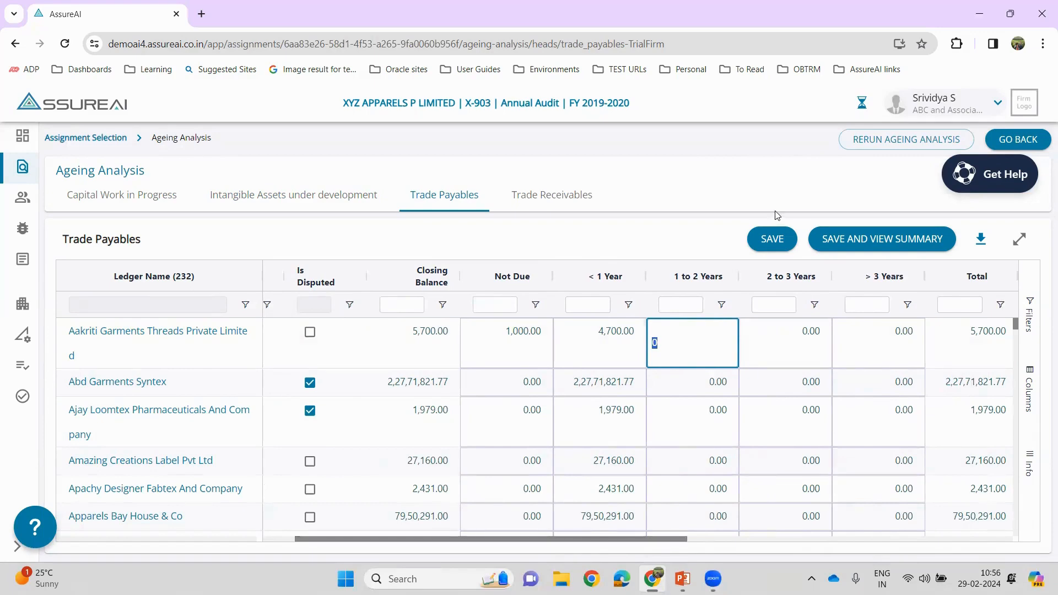
click(774, 238)
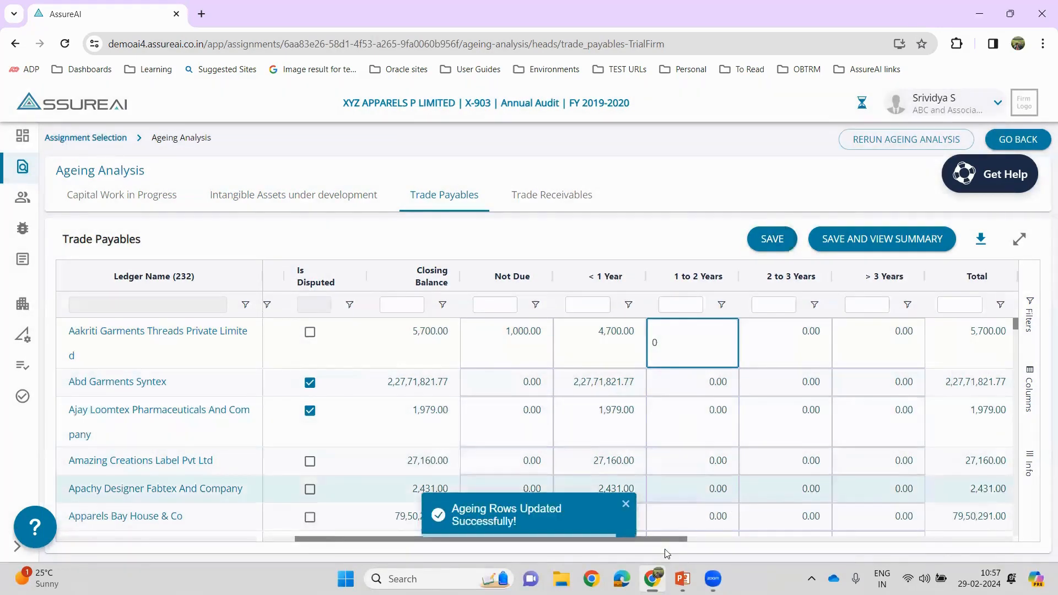
drag(664, 543, 1023, 557)
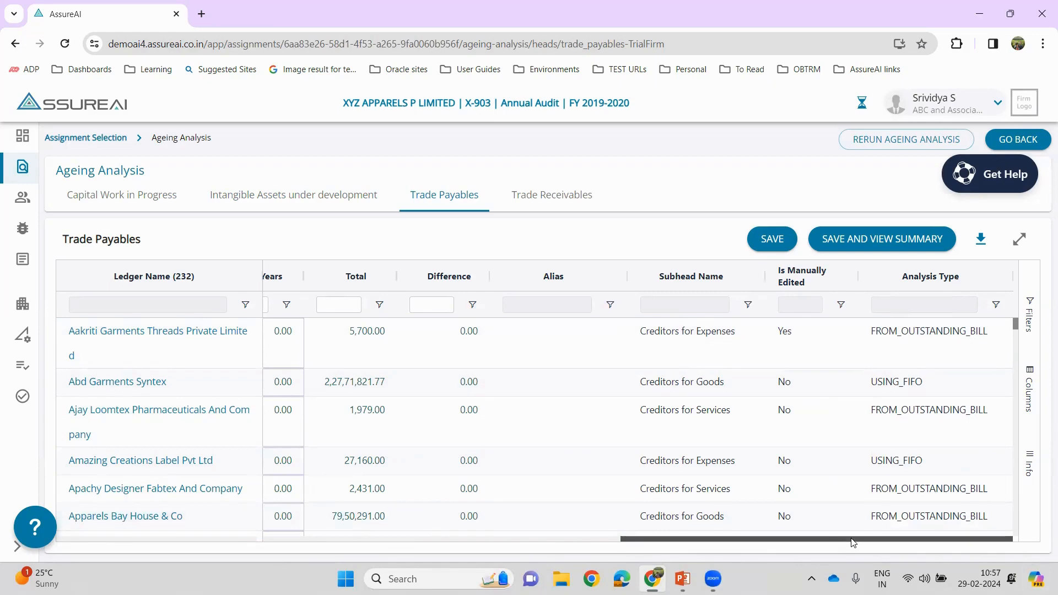
drag(853, 543, 495, 542)
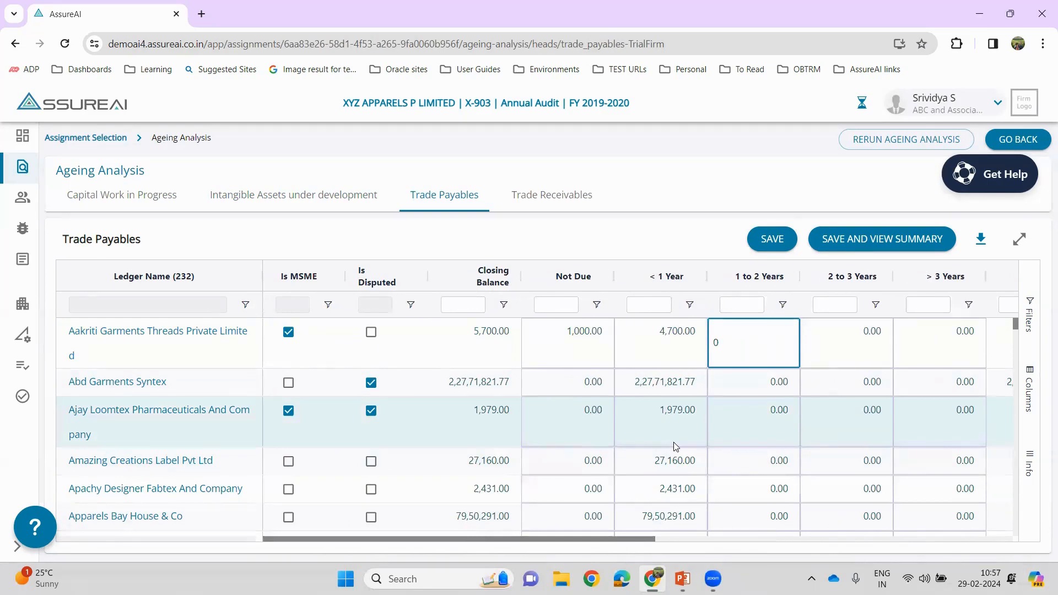
Step: Rerun the ageing analysis, accepting the loss of manual corrections
click(894, 146)
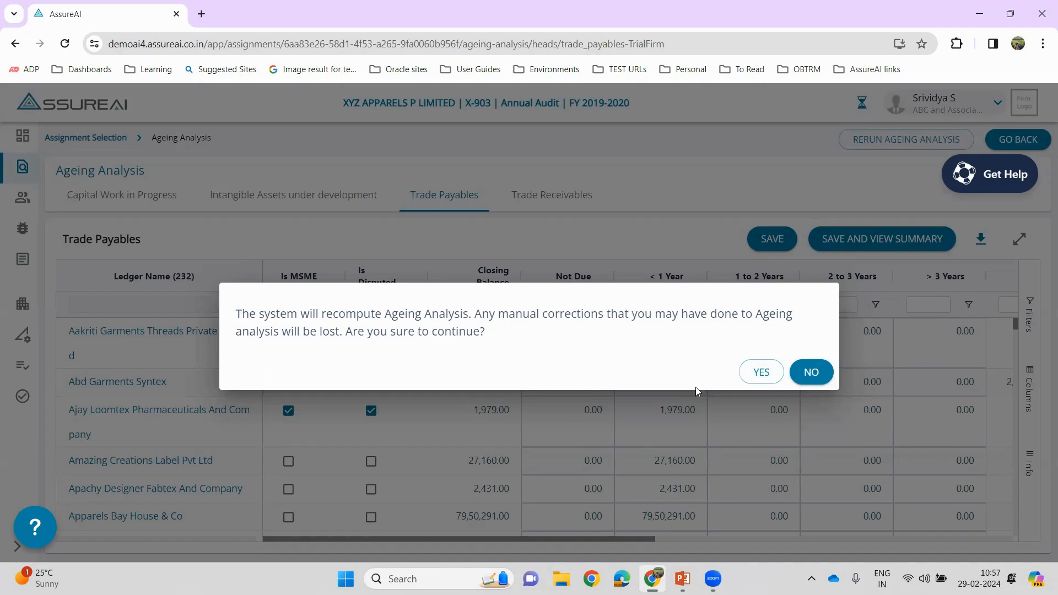
click(761, 372)
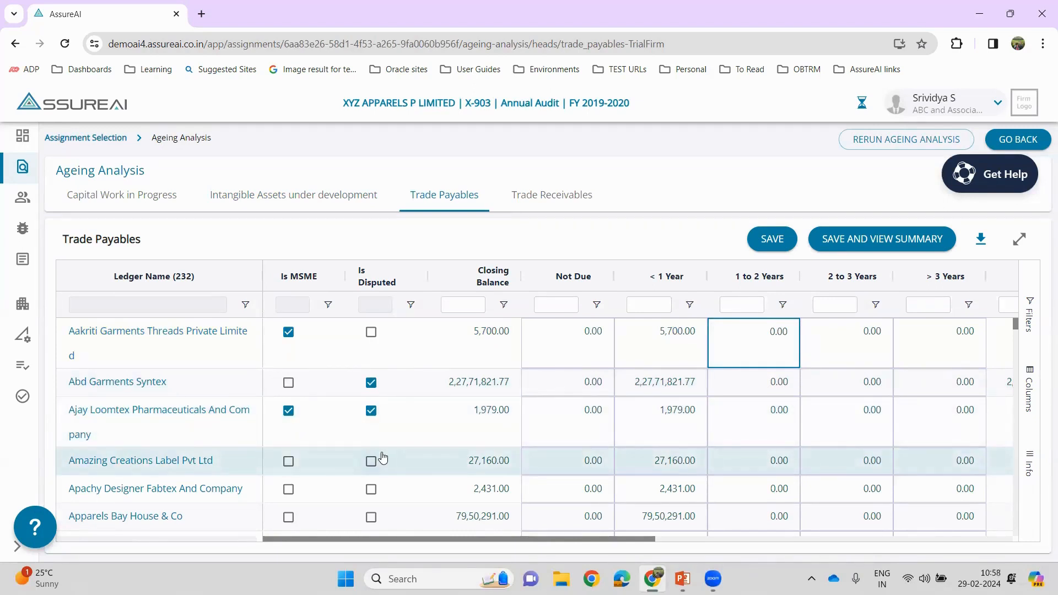
Step: Mark Amazing Creations Label Pvt Ltd as MSME and clear the Is Disputed flag for Abd Garments Syntex
click(288, 461)
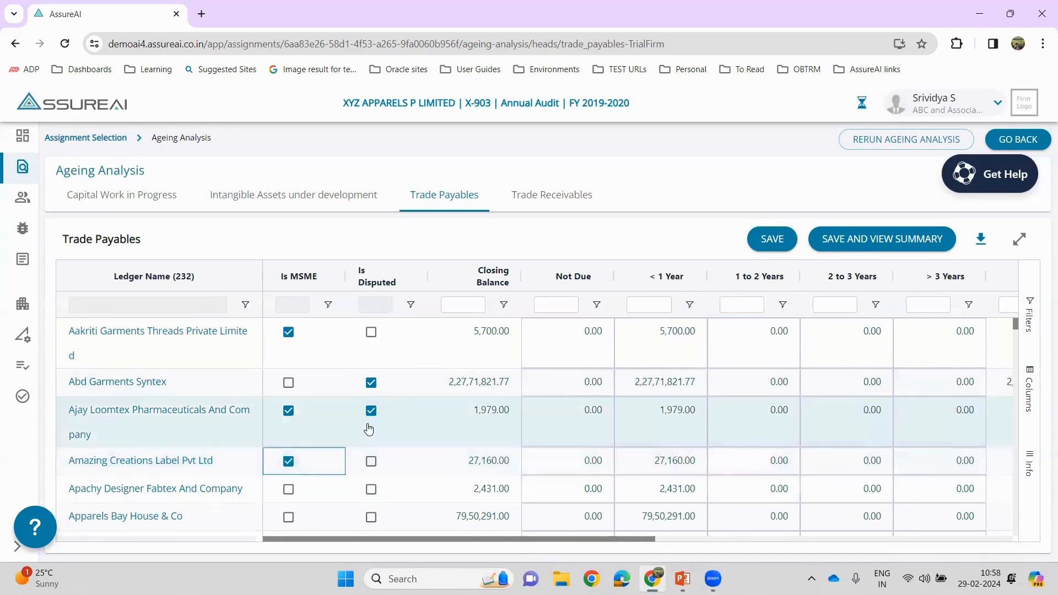
click(372, 385)
click(372, 384)
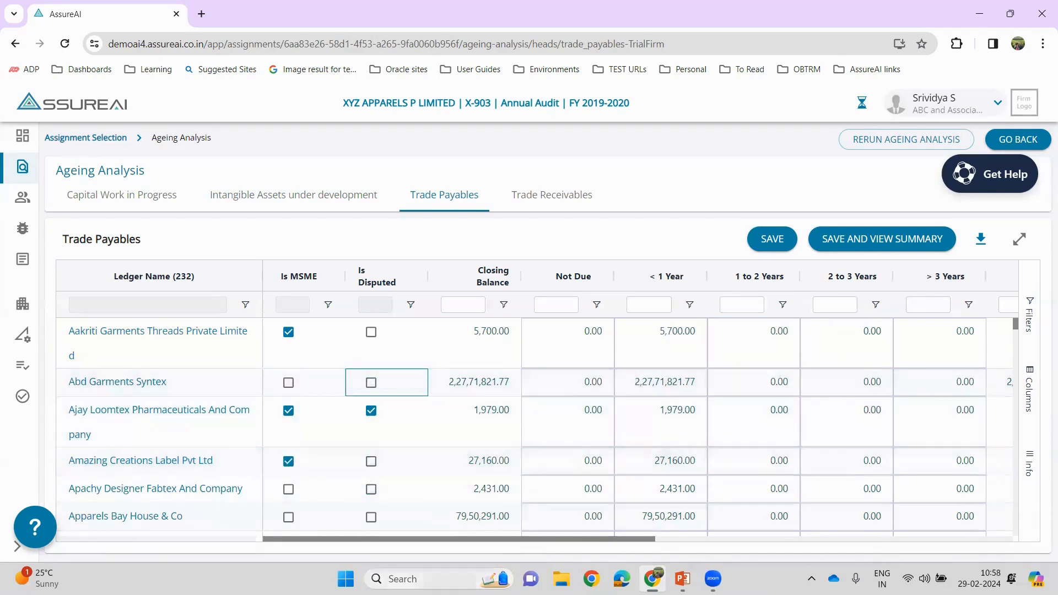
Step: Open the Trade Receivables ageing grid
click(527, 198)
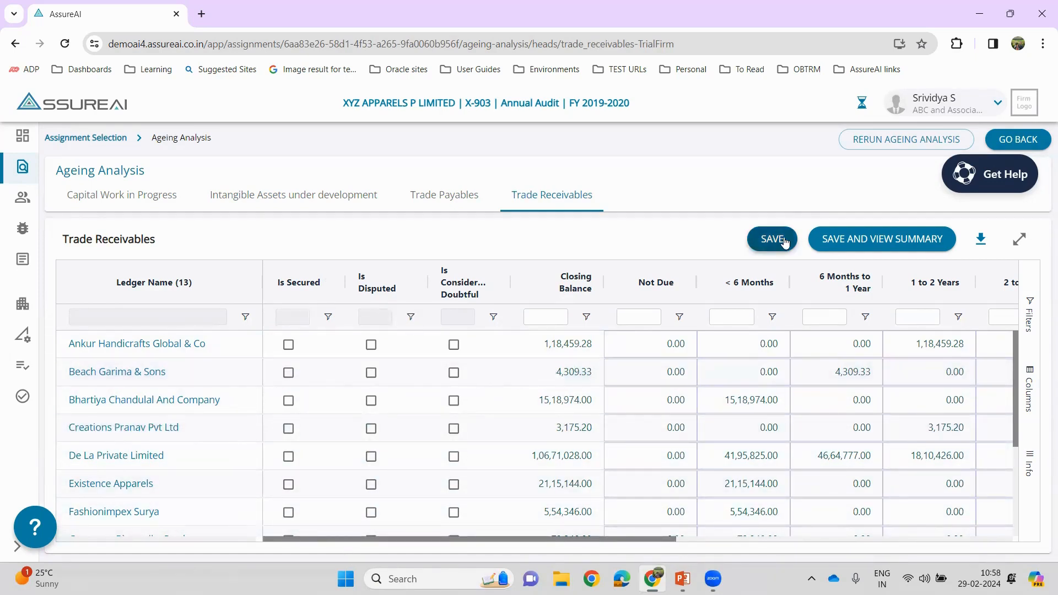
Step: Return to the assignment's task overview and submit the saved ledger mappings in Ledger Classification
click(103, 144)
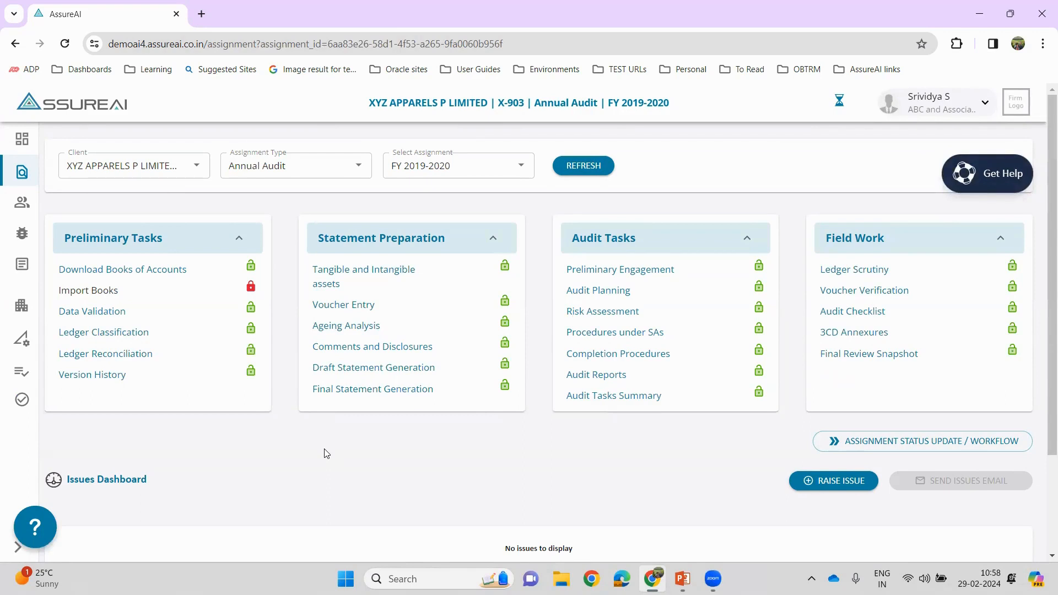
click(97, 334)
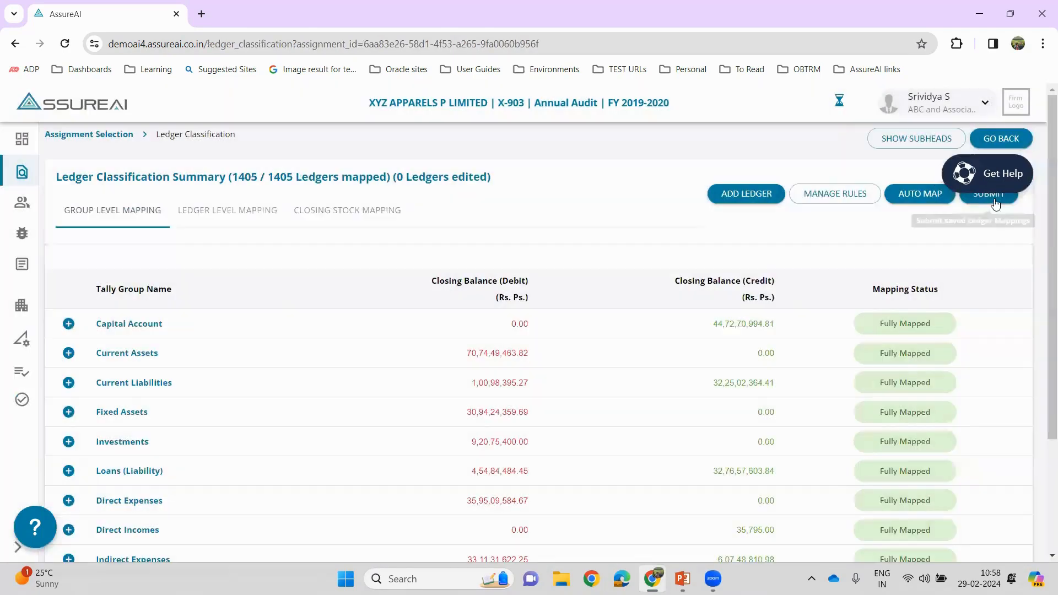
click(991, 199)
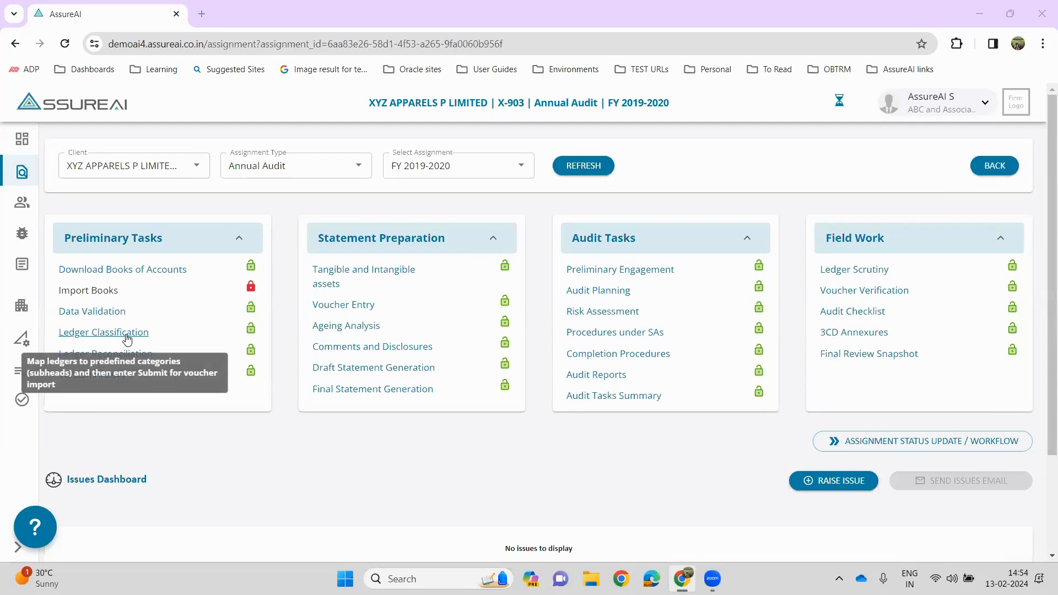
Step: Perform the outdated ageing analysis again with Override Manual Changes enabled, and open the Trade Payables ageing grid
click(363, 328)
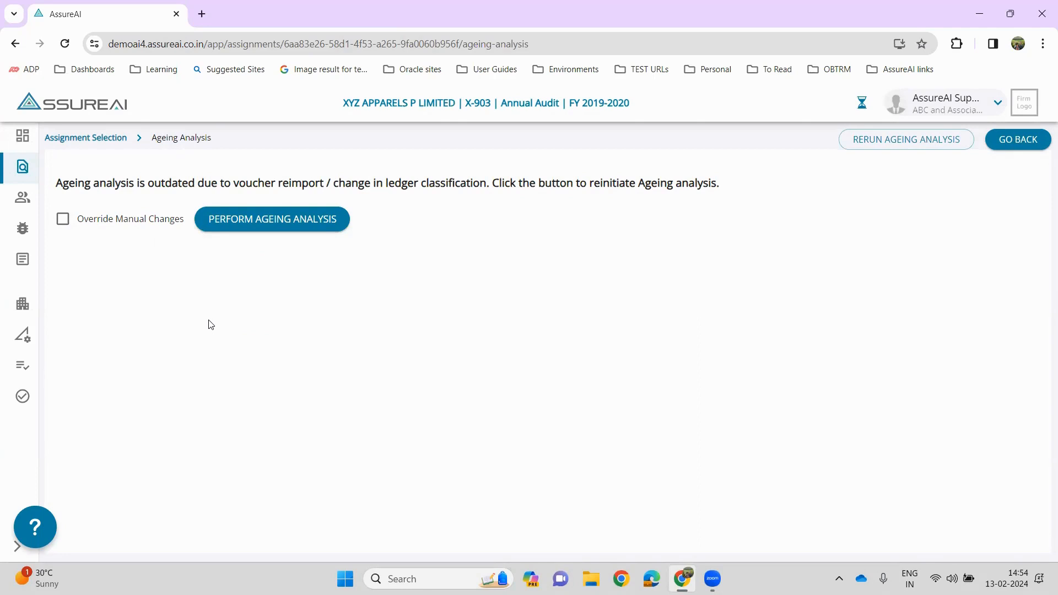
click(134, 226)
click(310, 225)
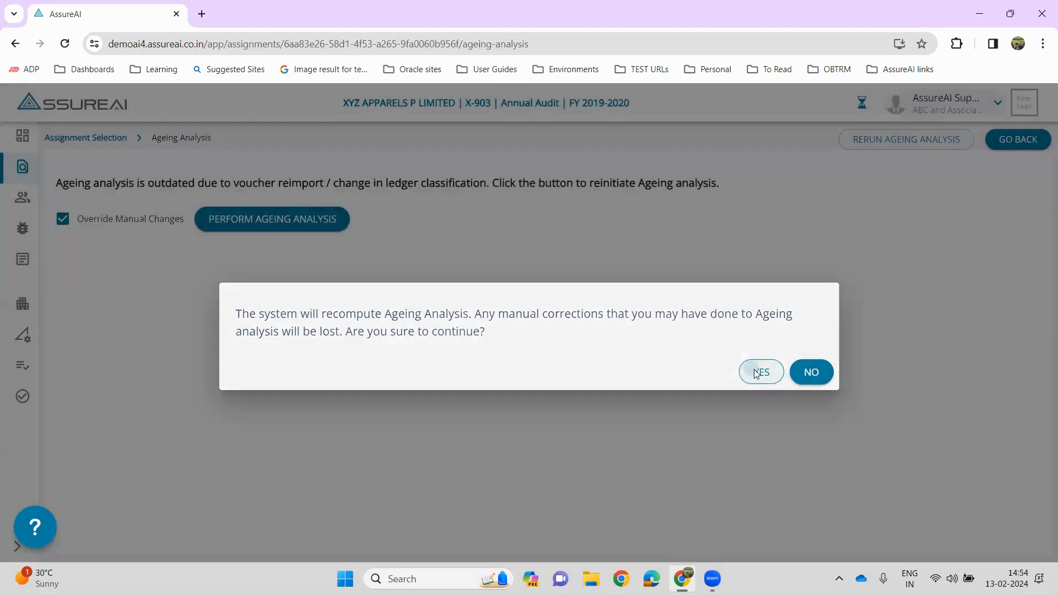
click(755, 372)
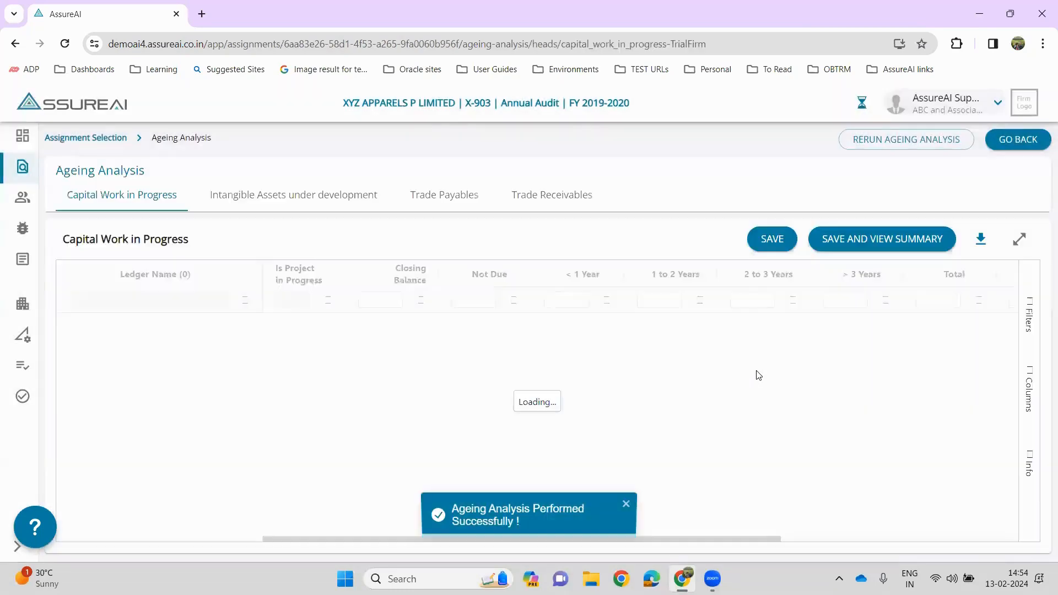
click(448, 203)
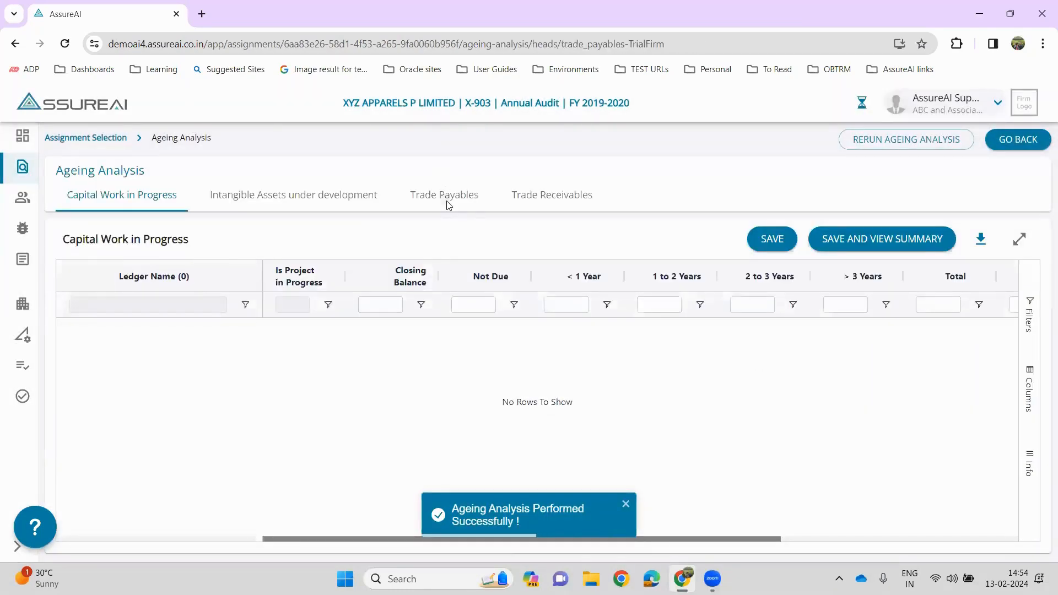